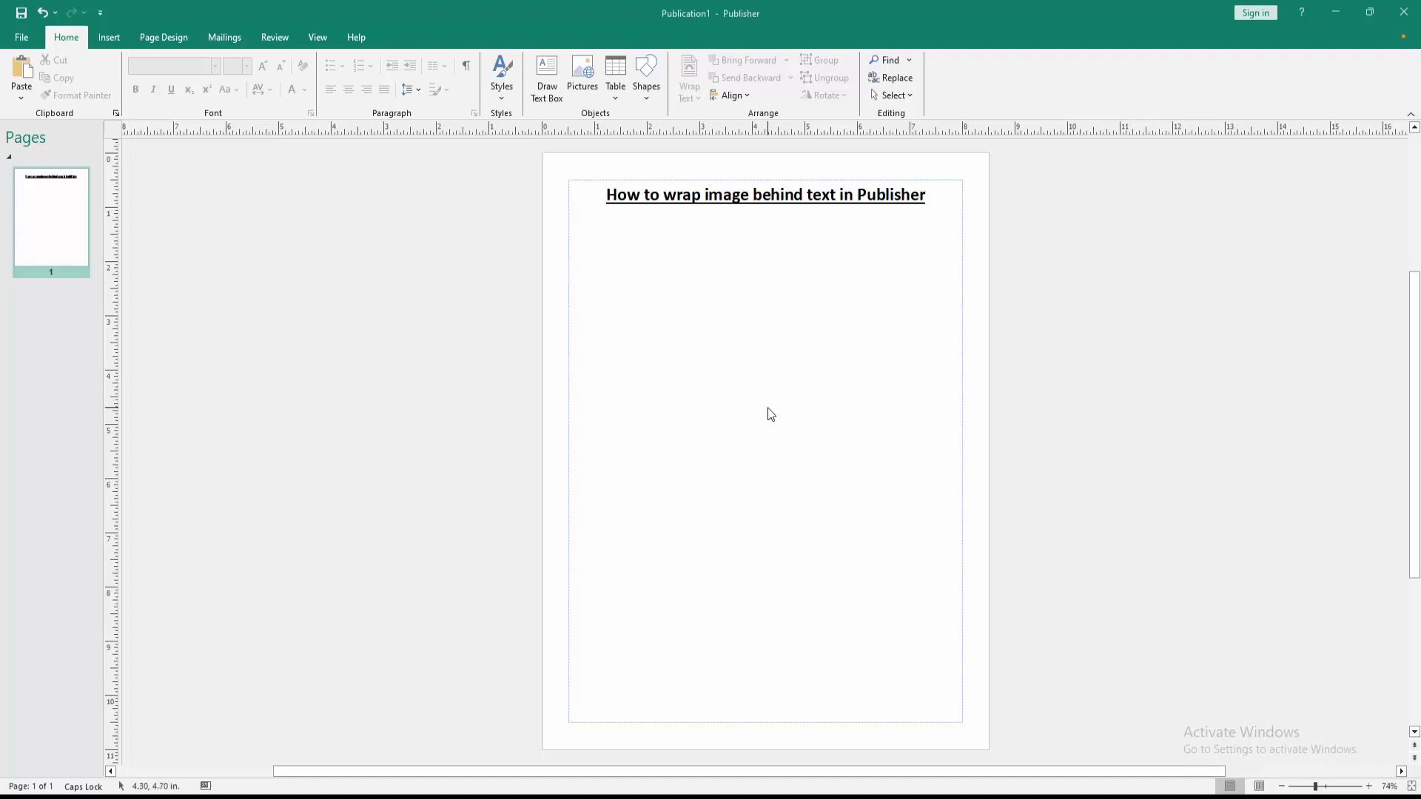
Step: Choose the fern photo IMG_5314 from the picture folder for insertion
click(107, 37)
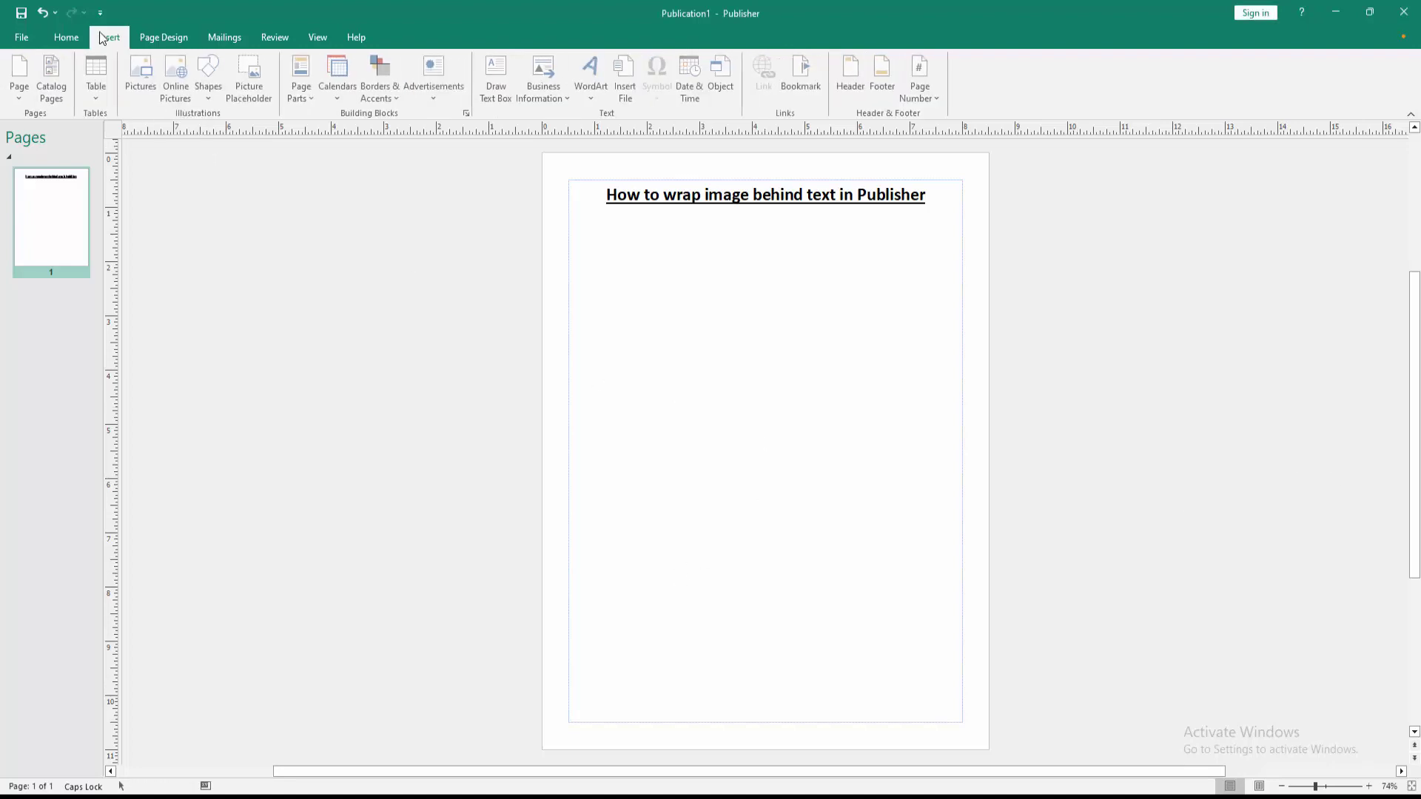
click(131, 87)
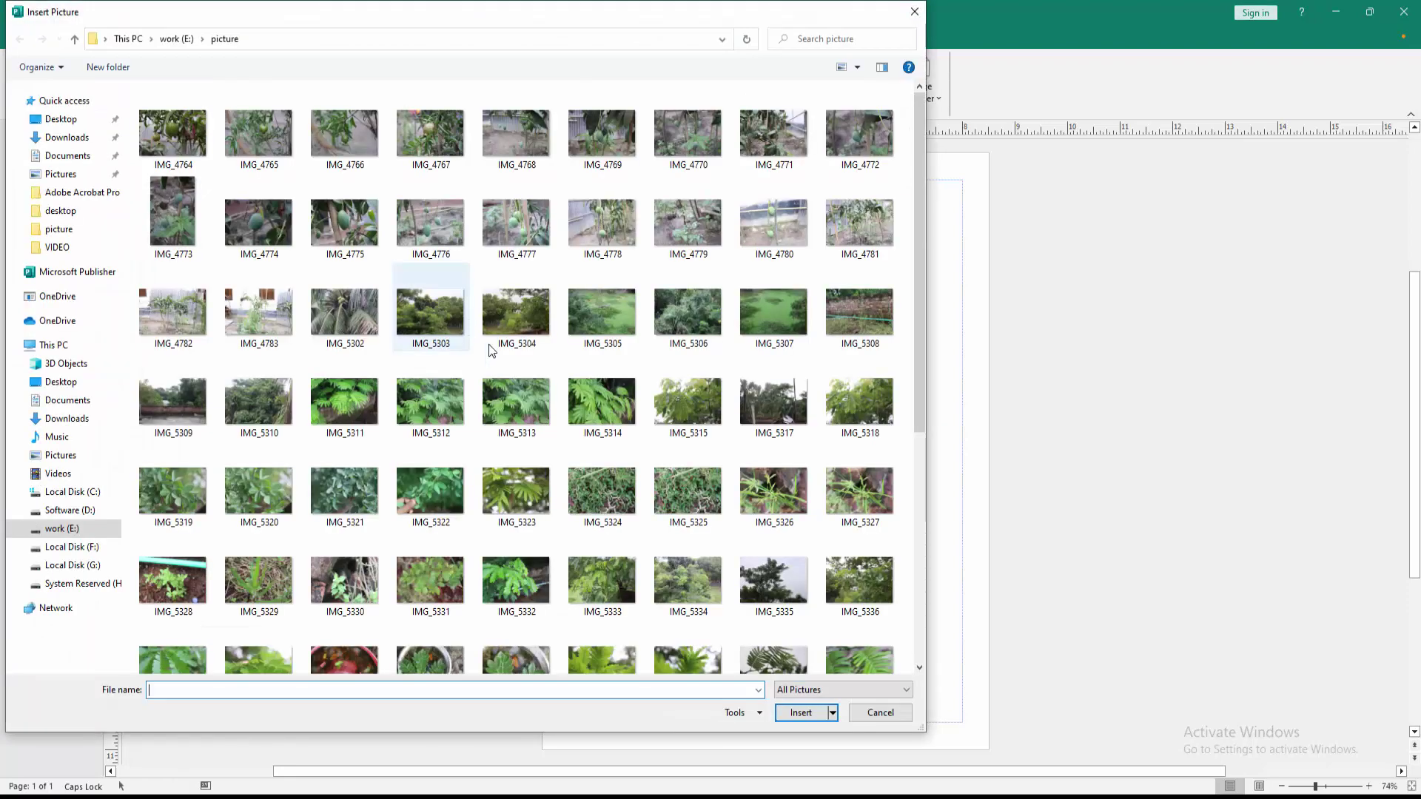
click(589, 390)
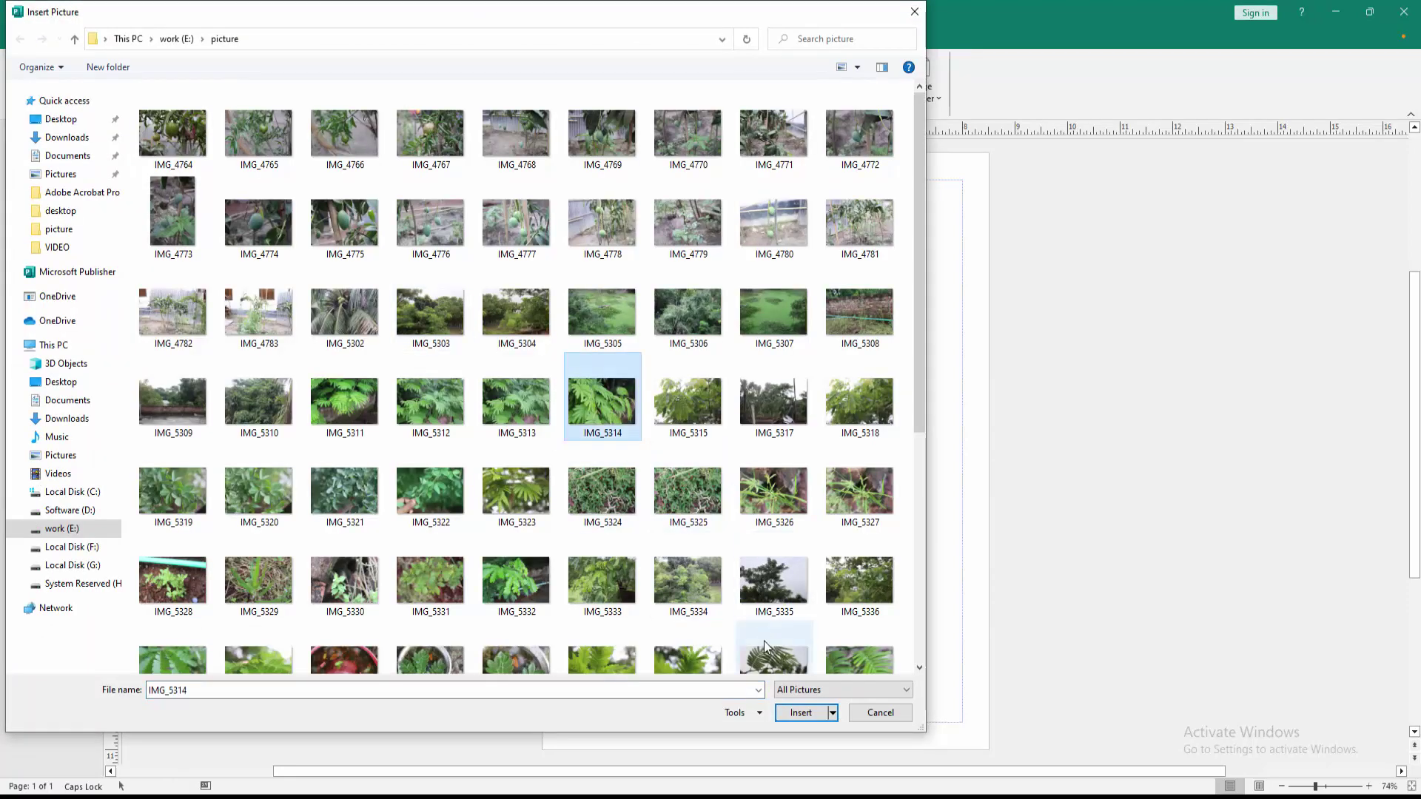
Step: Insert the fern photo and drag it up over the title area
click(802, 713)
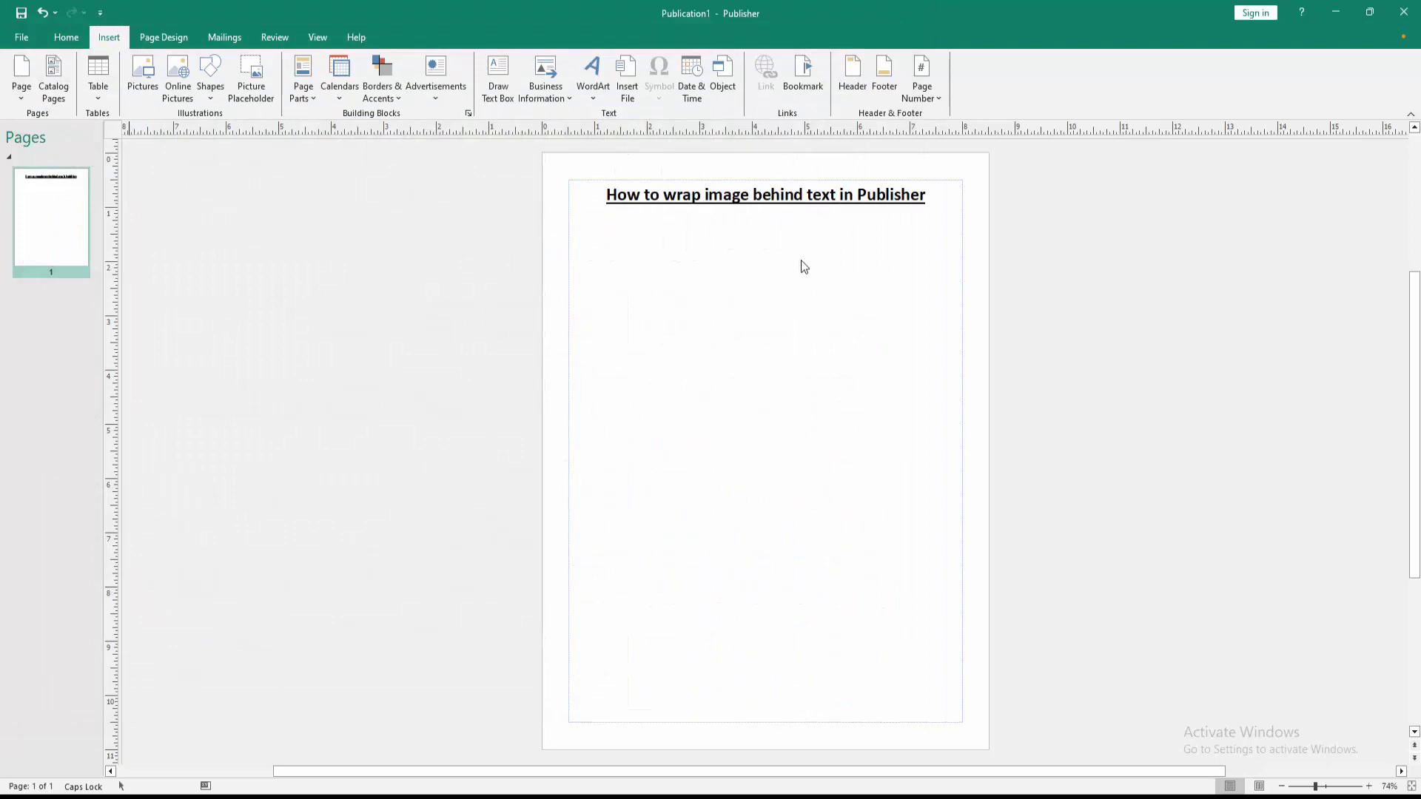
drag(773, 341, 806, 251)
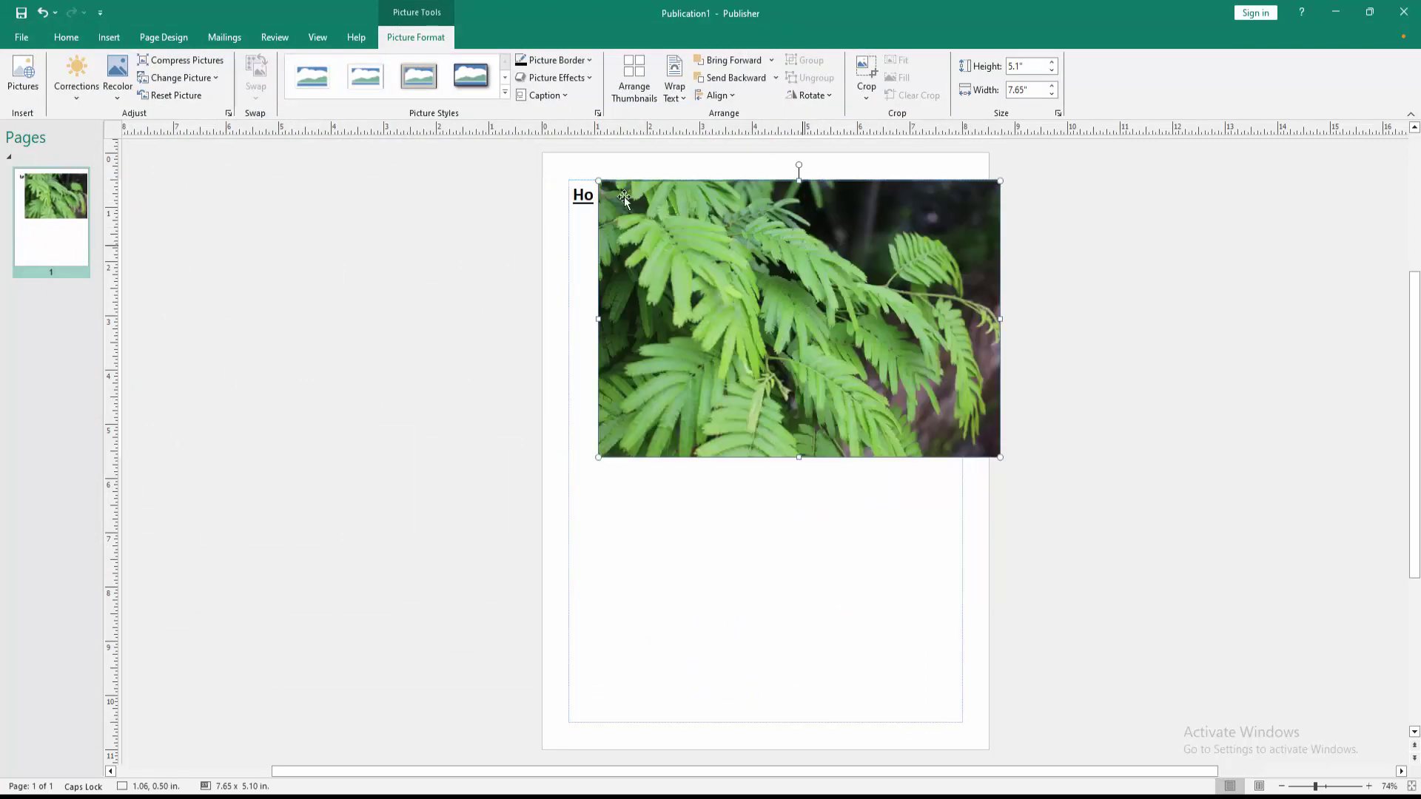
Step: Send the fern photo to back and deselect it to reveal the title
click(777, 80)
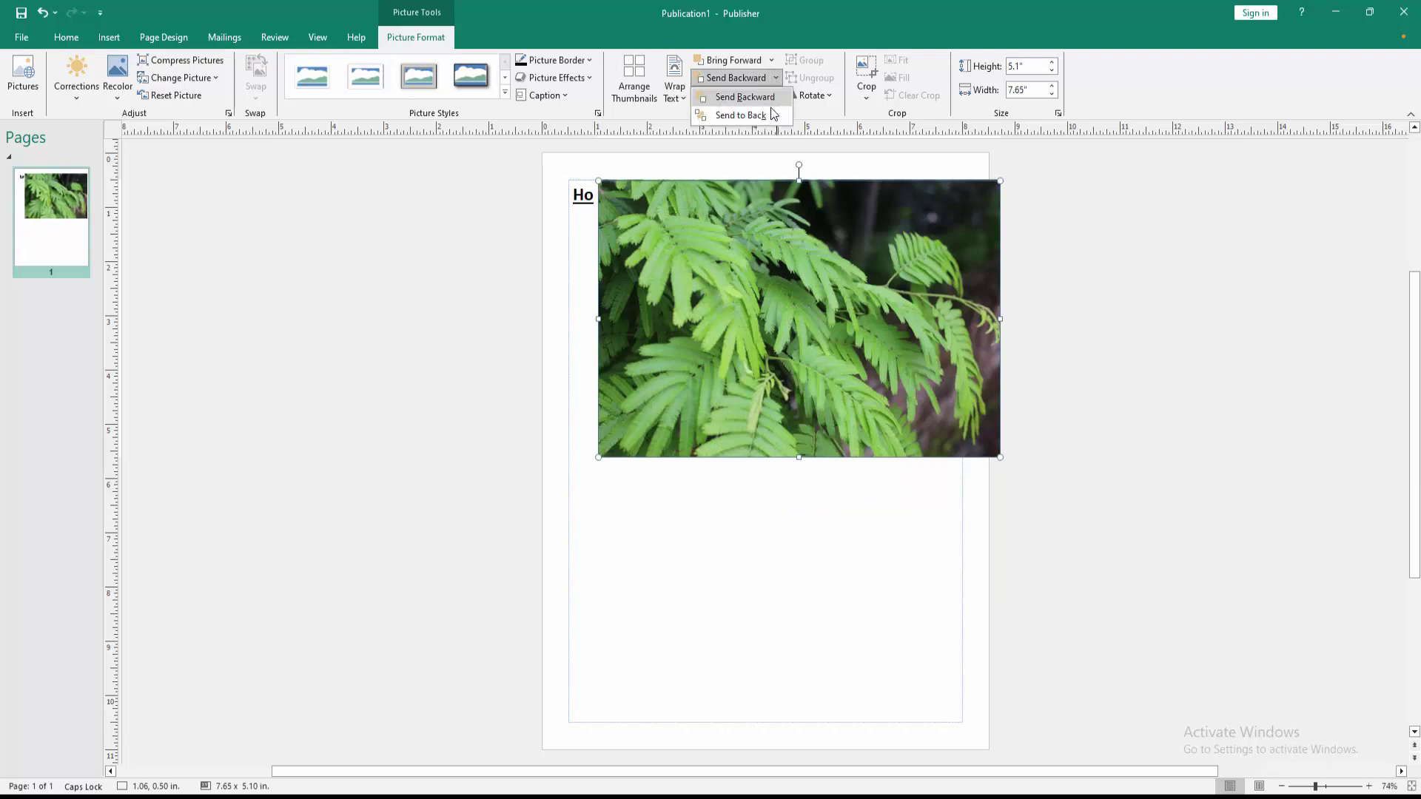
click(768, 113)
click(471, 327)
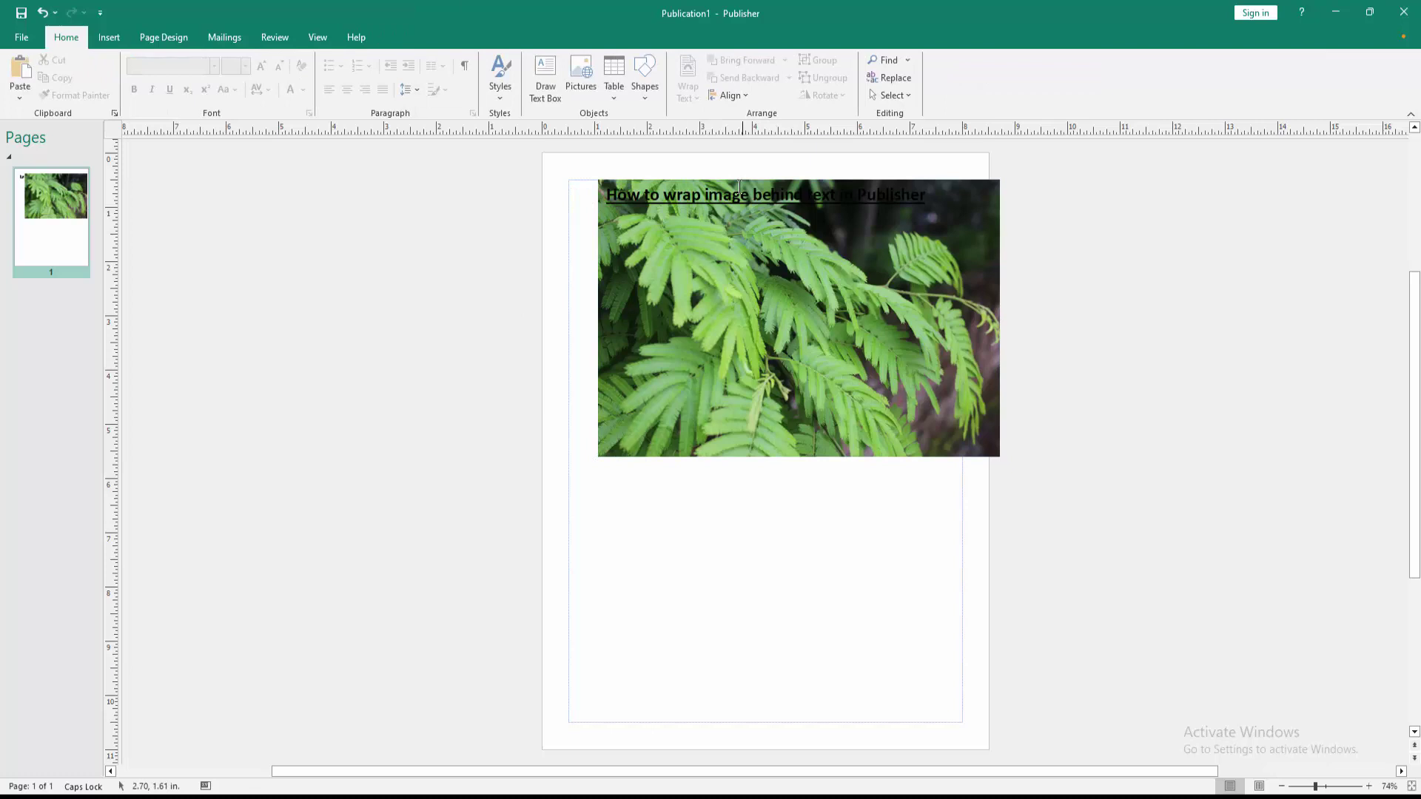